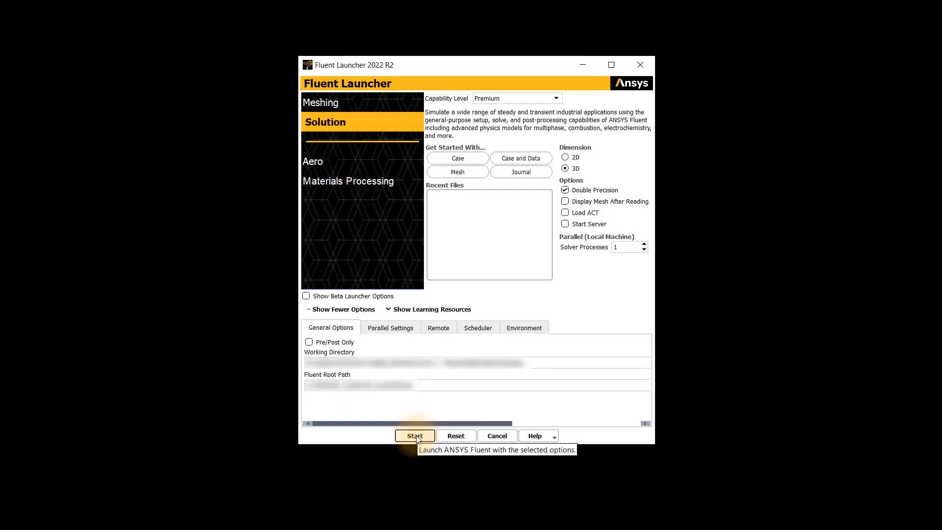
- Launch the solver in Solution mode and read the mesh file duct-volume-mesh.msh.h5
left_click(415, 436)
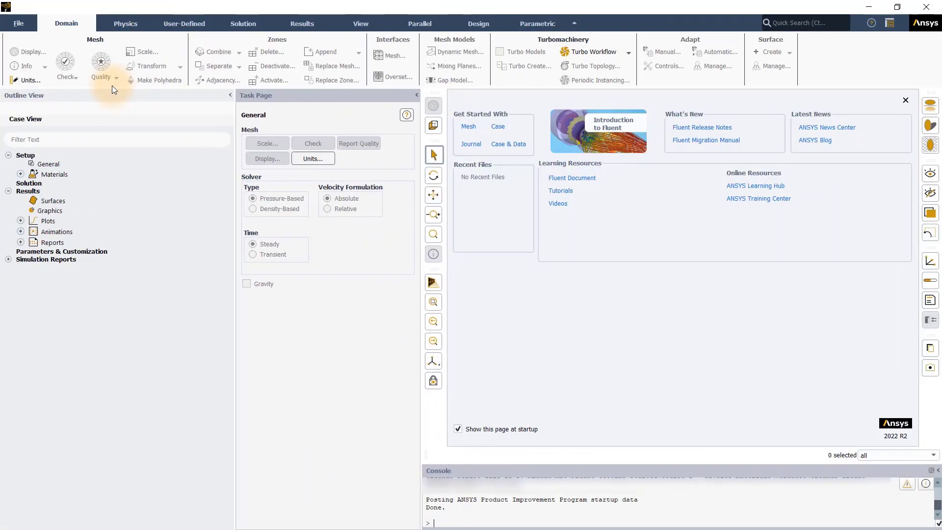
left_click(19, 23)
mouse_move(32, 40)
left_click(94, 40)
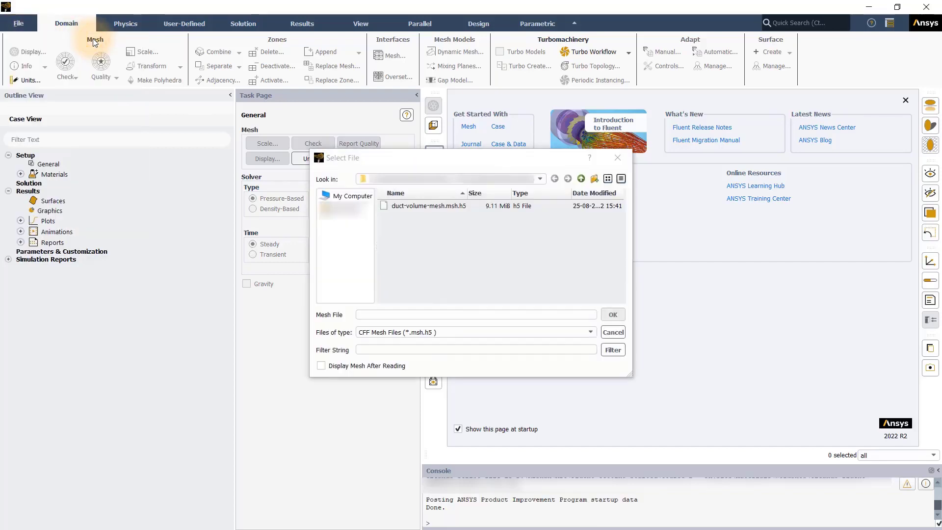
left_click(422, 206)
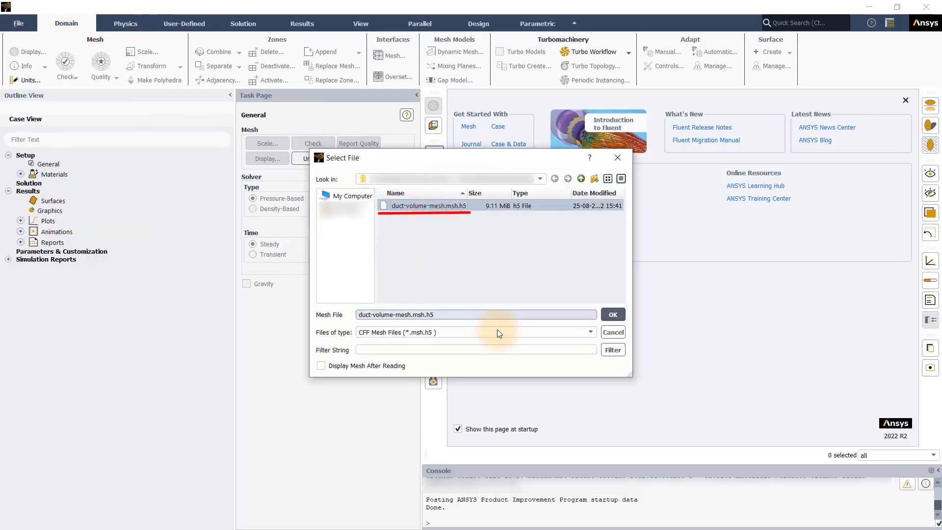
left_click(614, 313)
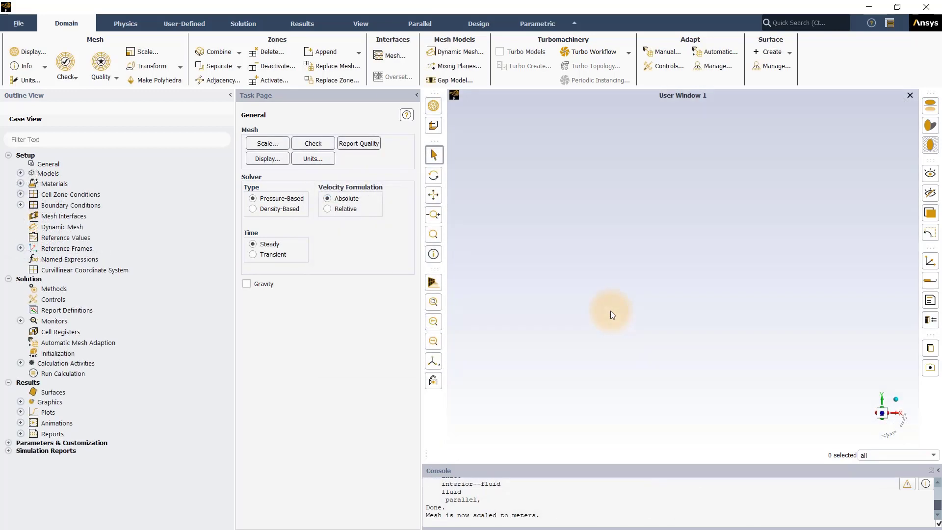
- Display the duct mesh in the graphics window and orient it to the isometric view
left_click(432, 104)
left_click(521, 414)
left_click(589, 413)
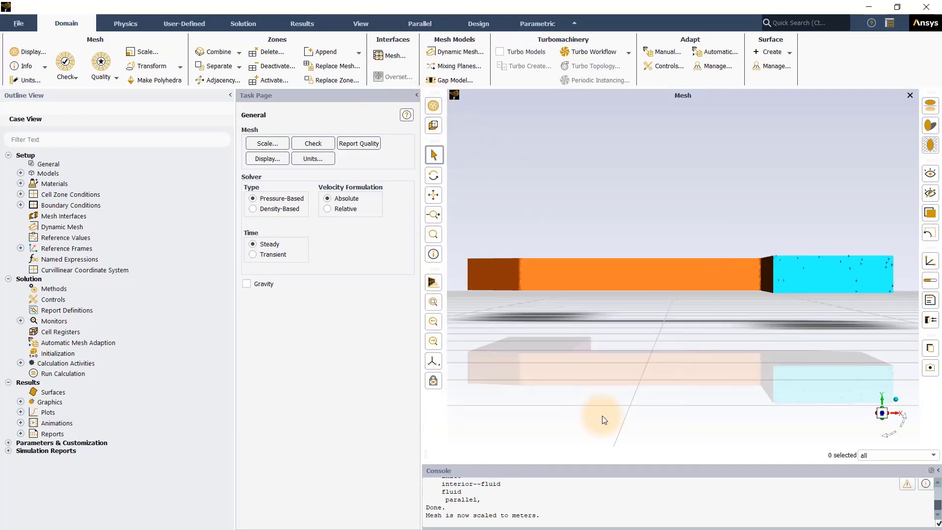
left_click(897, 399)
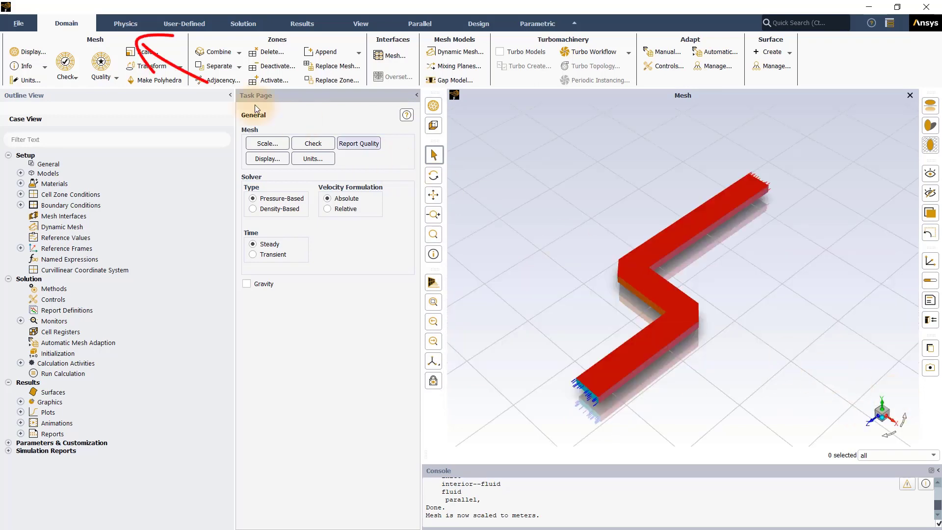
- Check the material type options for air in the Create/Edit Materials dialog and close it
left_click(133, 25)
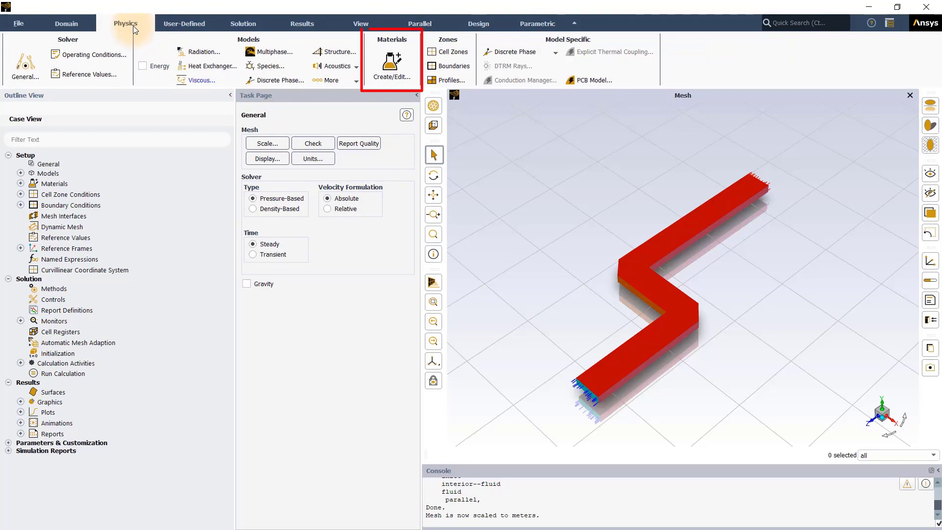
left_click(379, 63)
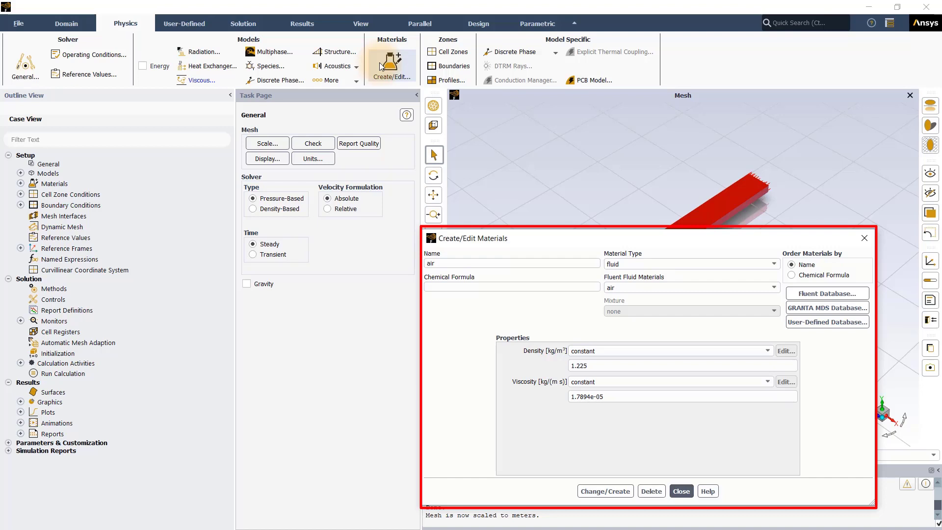
left_click(777, 269)
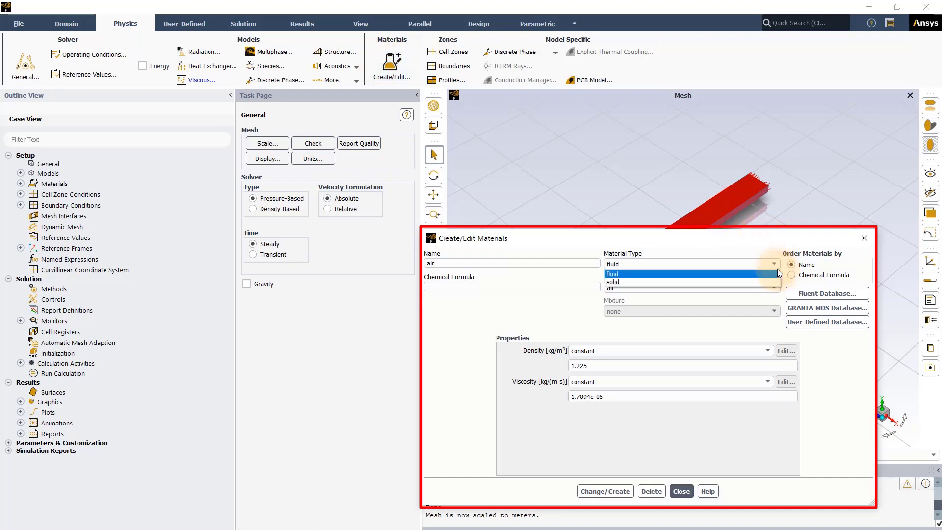
left_click(777, 269)
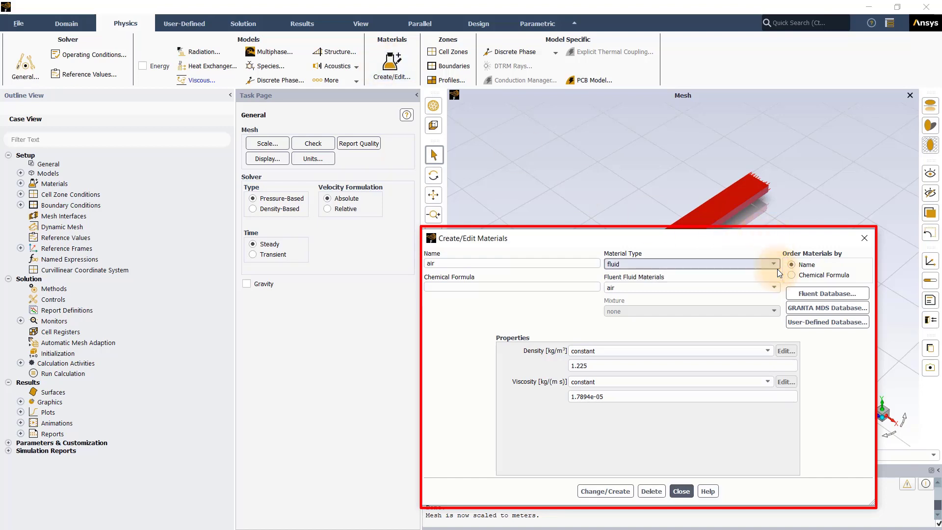
left_click(682, 491)
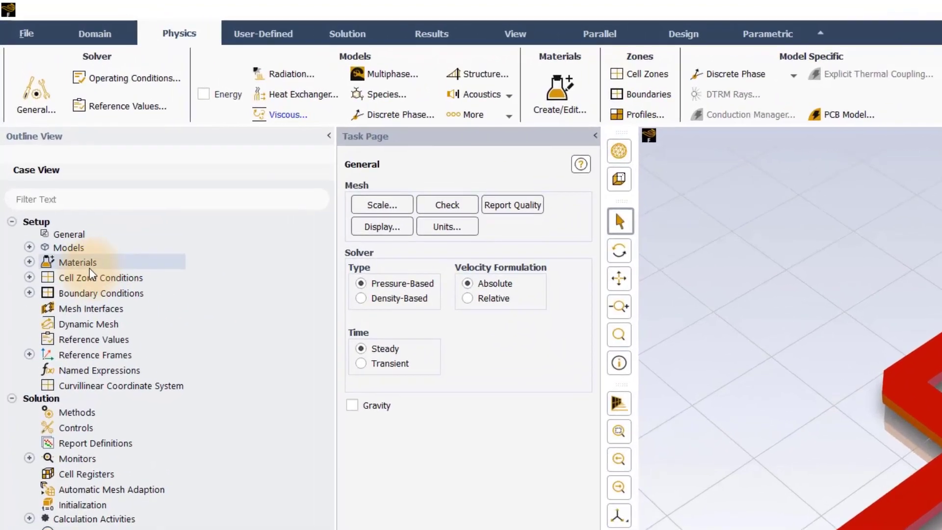
- Open the material editor for the fluid materials in the case setup and browse the Fluent Database's fluid list
double_click(78, 263)
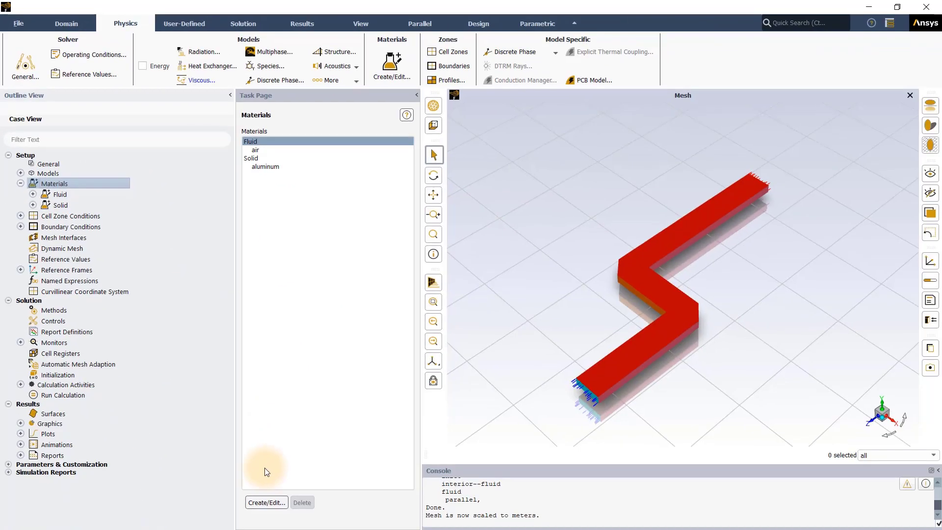
left_click(272, 502)
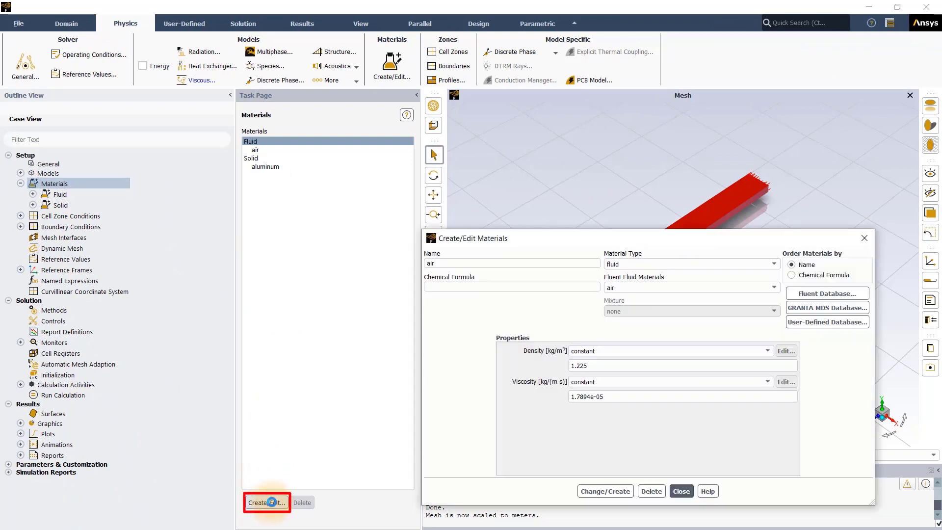
left_click_drag(578, 239, 512, 177)
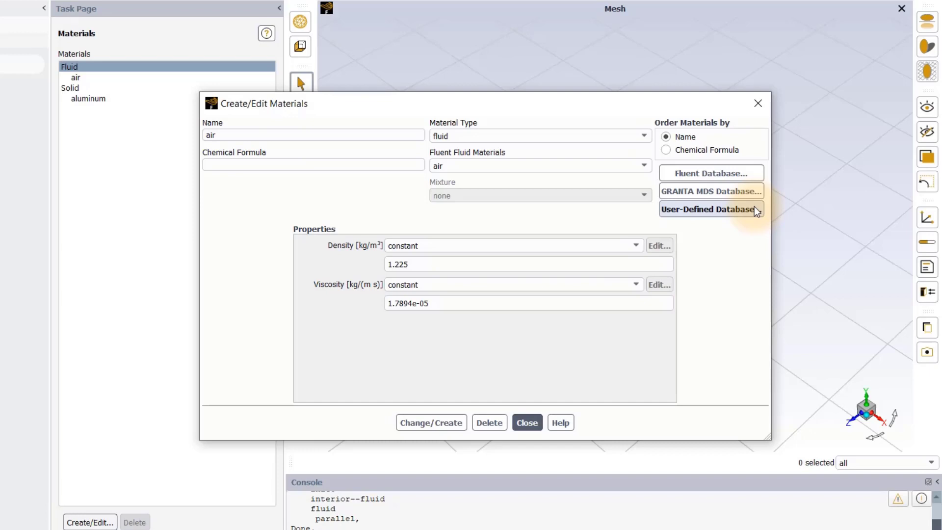
left_click(745, 176)
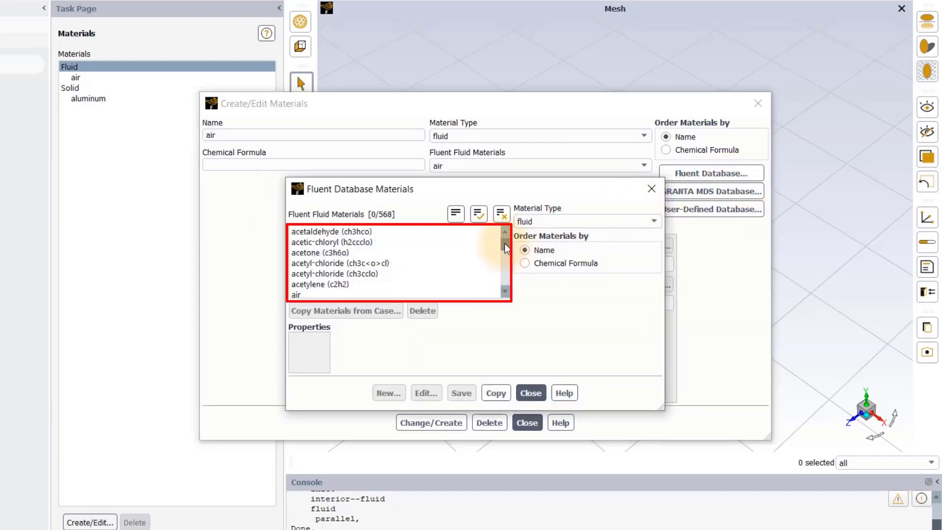
mouse_move(505, 246)
left_mouse_down()
mouse_move(510, 300)
mouse_move(507, 241)
left_mouse_up()
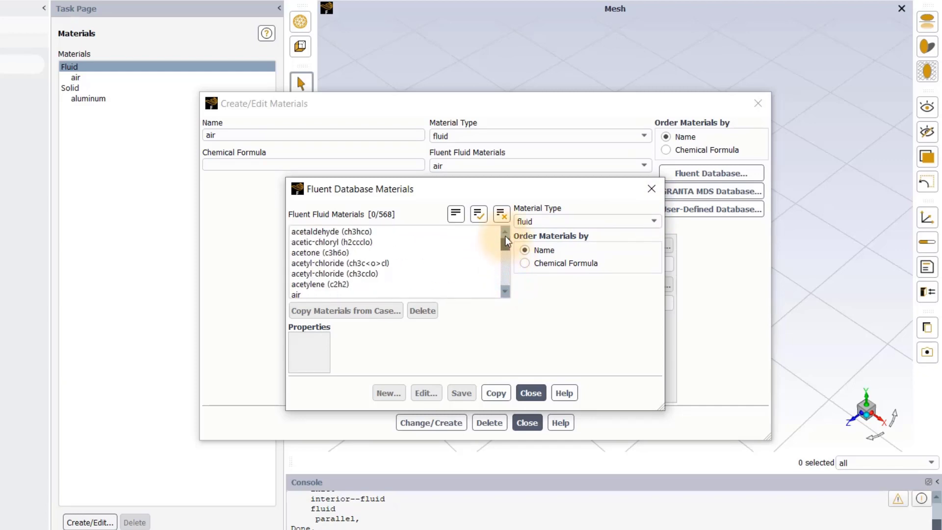
- Try ordering the database materials by chemical formula and grouping them, restoring the ungrouped list ordered by name
left_click(566, 264)
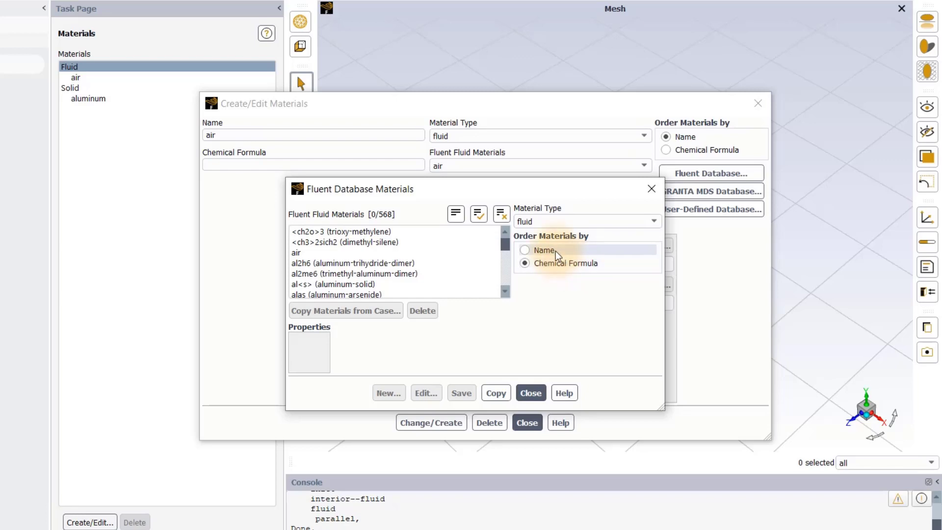
left_click(557, 253)
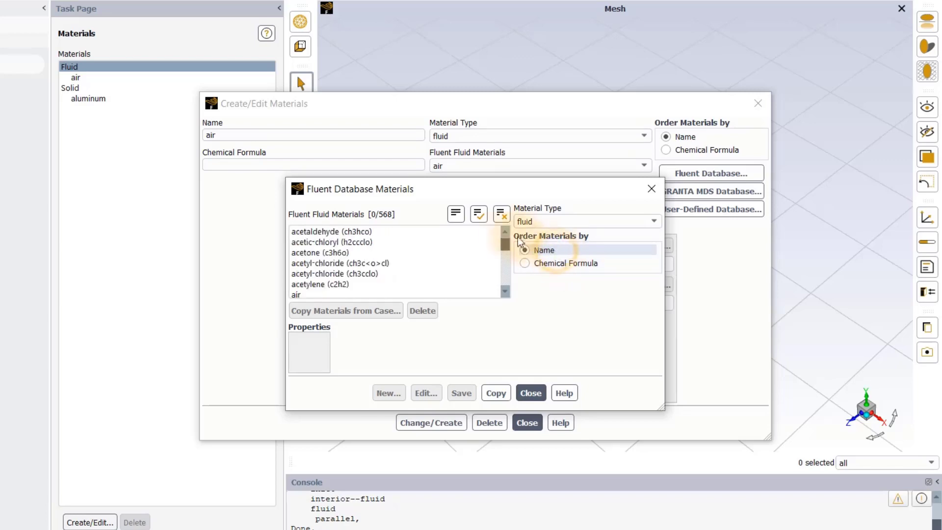
left_click(460, 221)
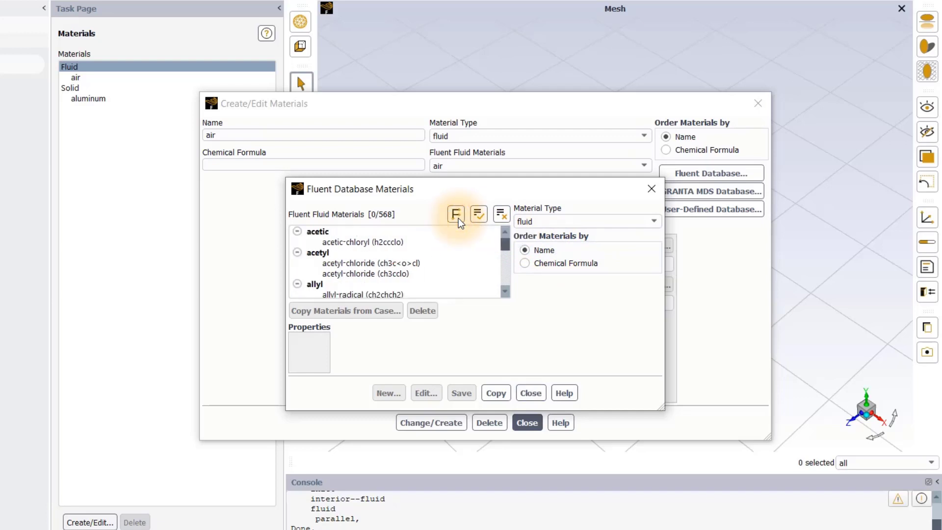
left_click(506, 248)
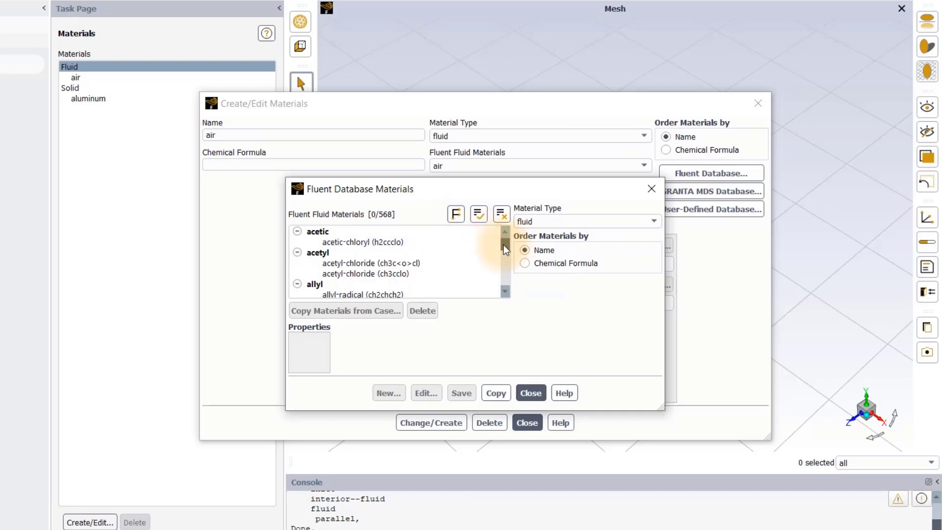
left_click_drag(506, 250, 506, 238)
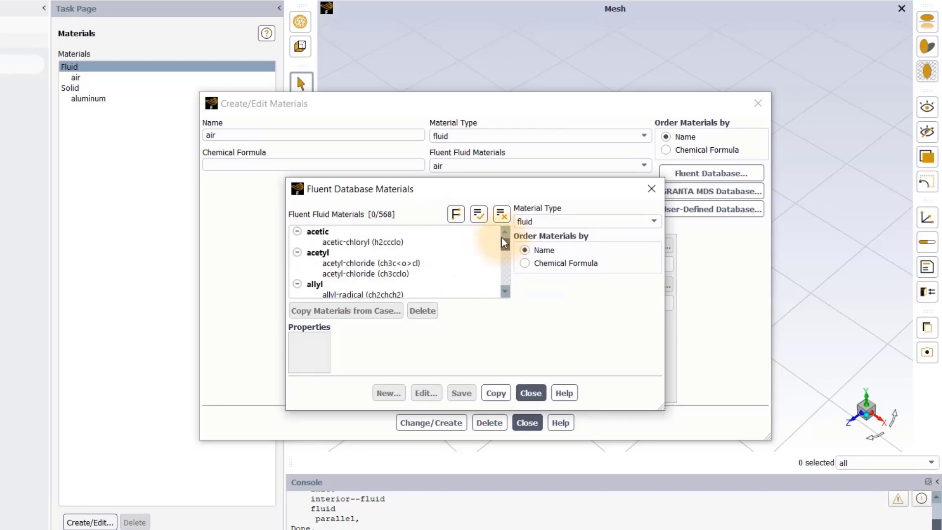
left_click(458, 216)
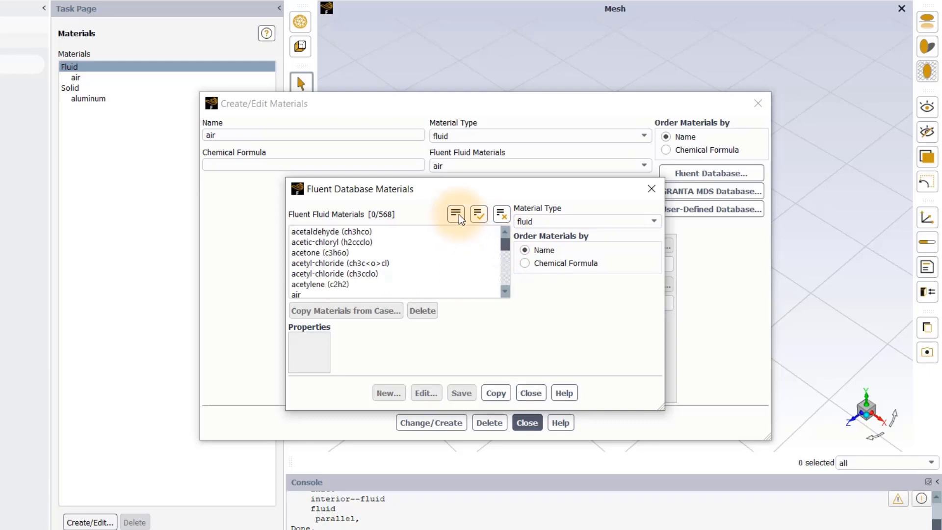
- Switch the database material type to solid and browse the available solid materials
left_click(655, 223)
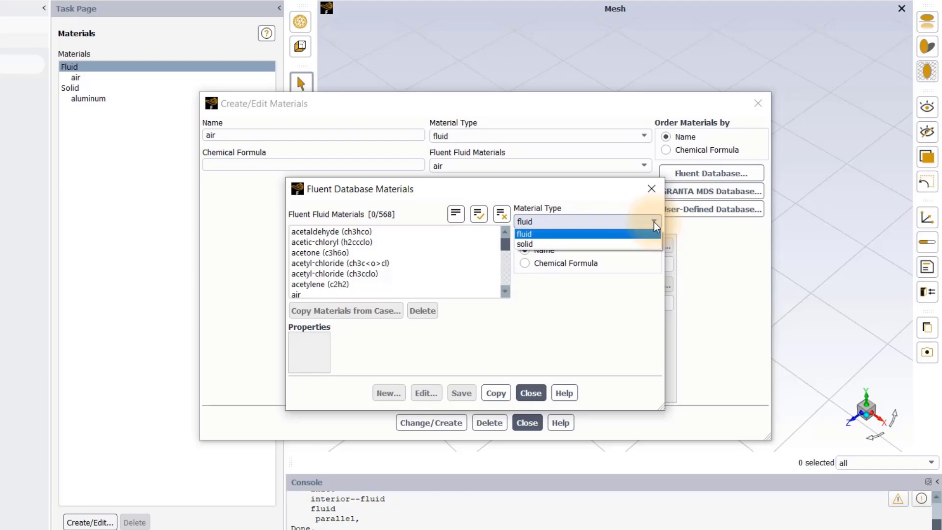
left_click(621, 244)
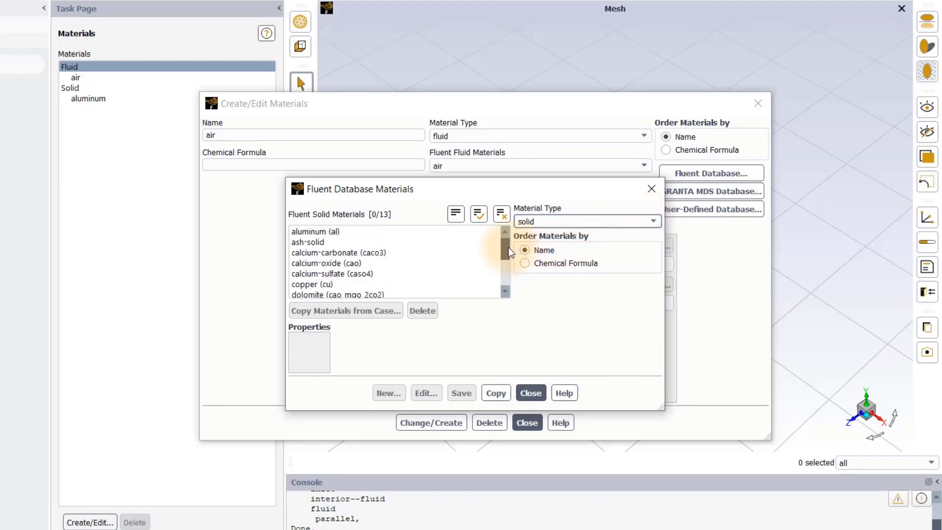
mouse_move(509, 253)
left_mouse_down()
mouse_move(506, 287)
mouse_move(505, 246)
left_mouse_up()
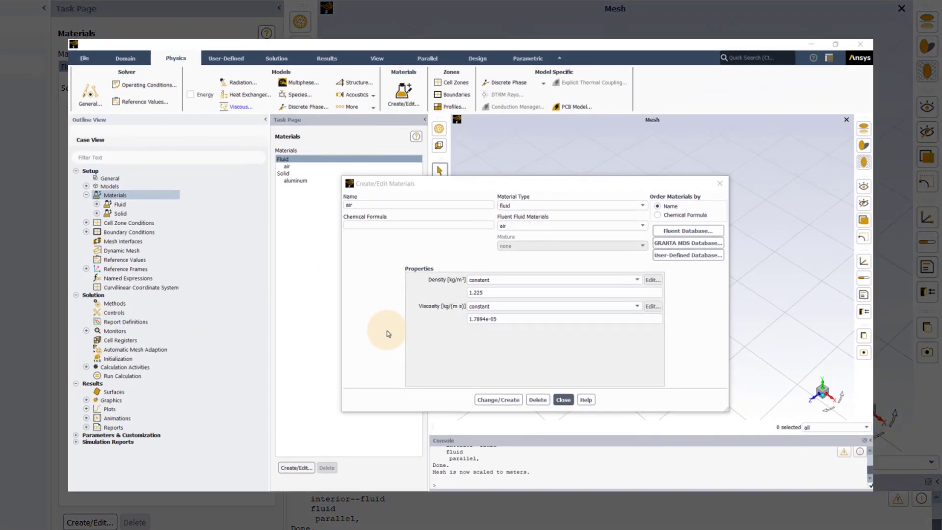
- Enable the Species Transport model
left_click(301, 96)
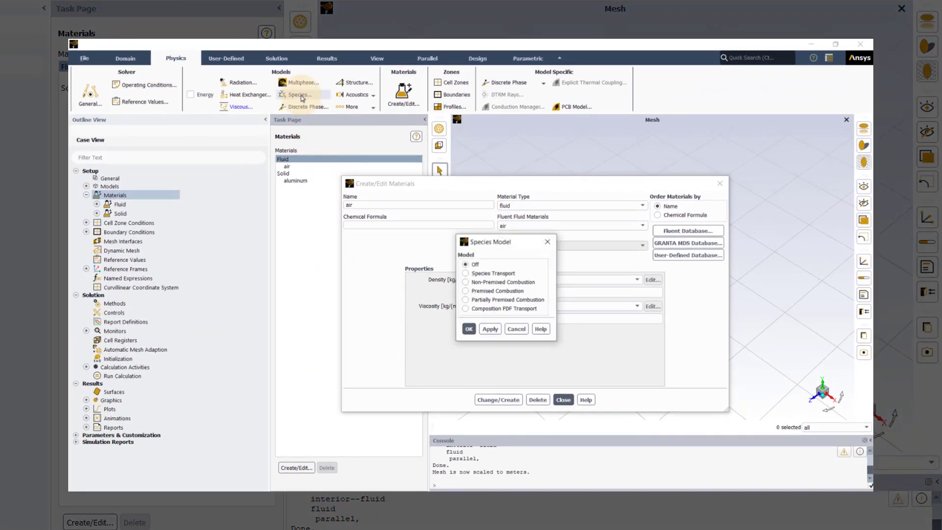
left_click(466, 273)
left_click(560, 399)
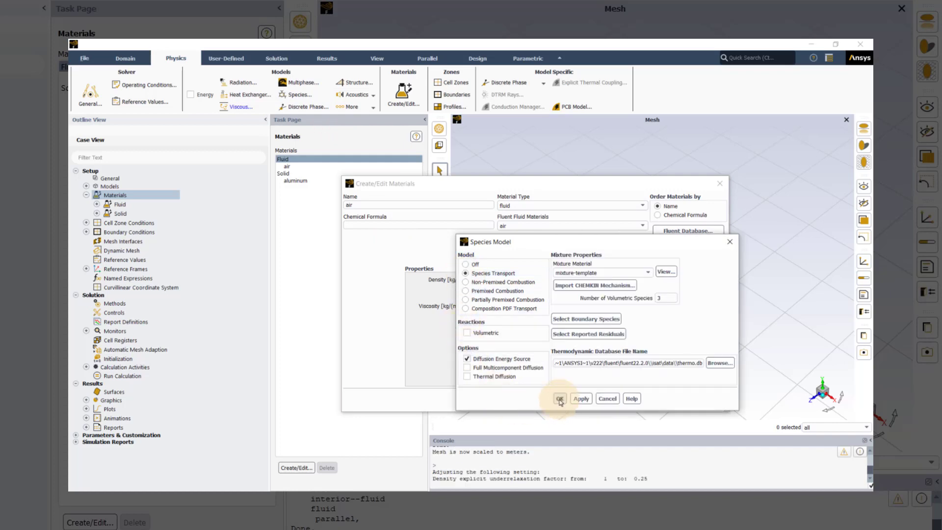
- Open the Fluent Database with species transport active and check the material types offered, including mixture
left_click(686, 231)
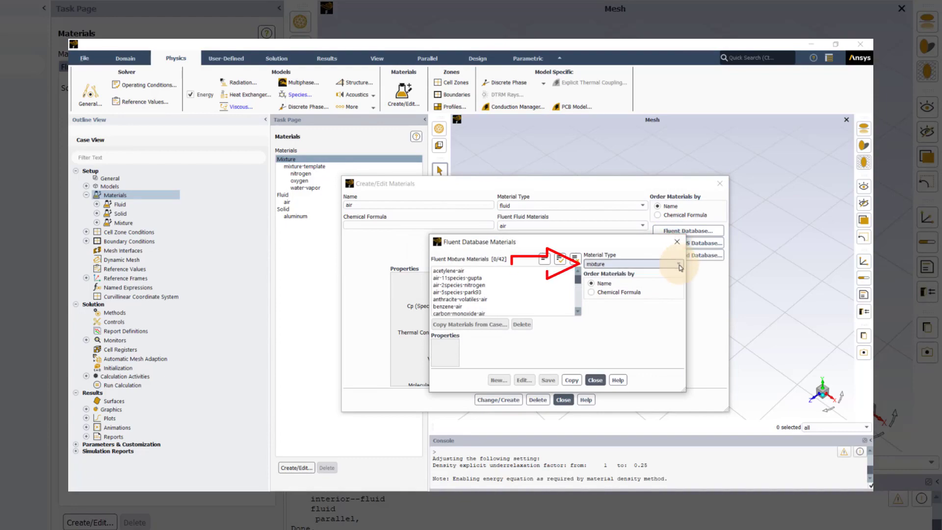
left_click(677, 265)
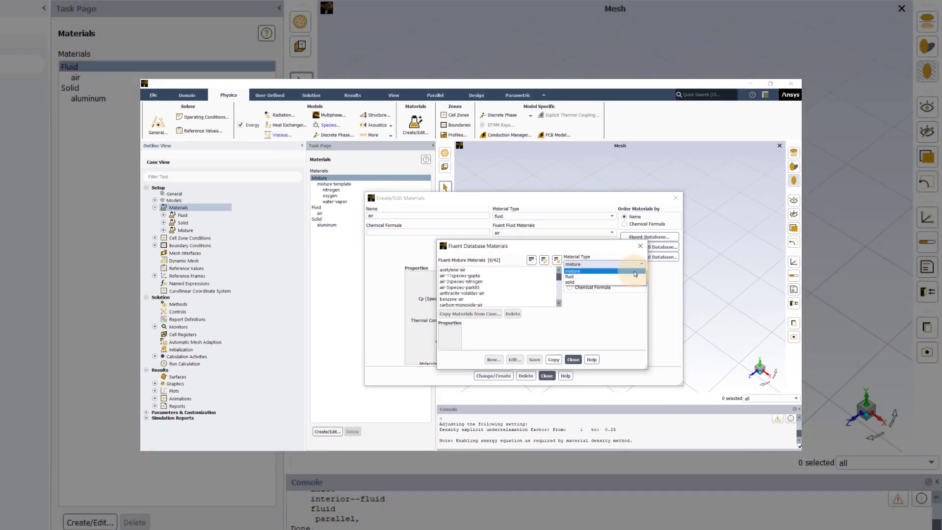
left_click(623, 282)
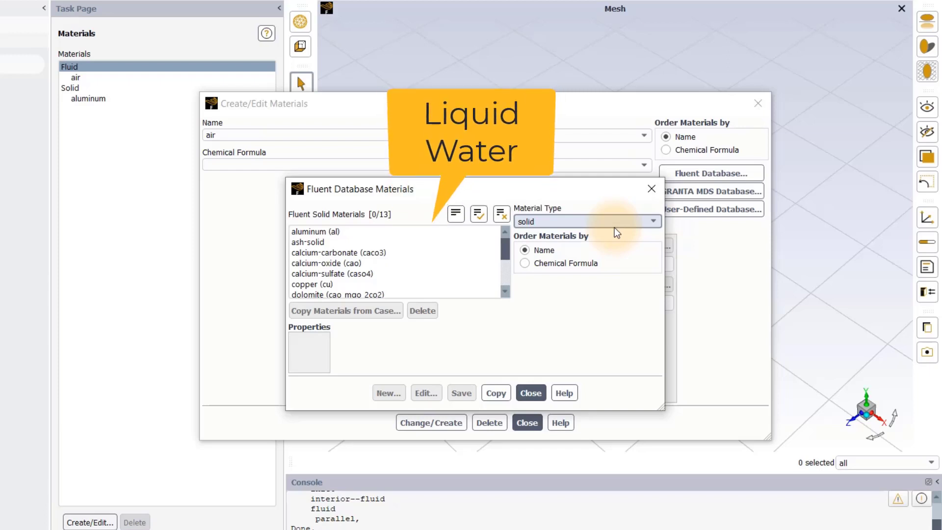
- Set the database material type to fluid and select water-liquid (h2o<l>)
left_click(634, 222)
left_click(626, 234)
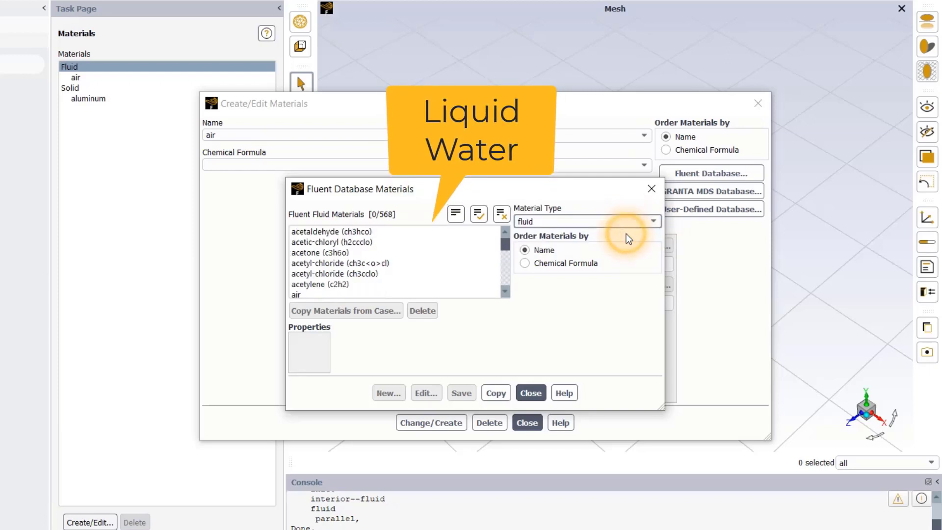
mouse_move(505, 244)
left_mouse_down()
mouse_move(507, 276)
mouse_move(506, 250)
left_mouse_up()
key("w")
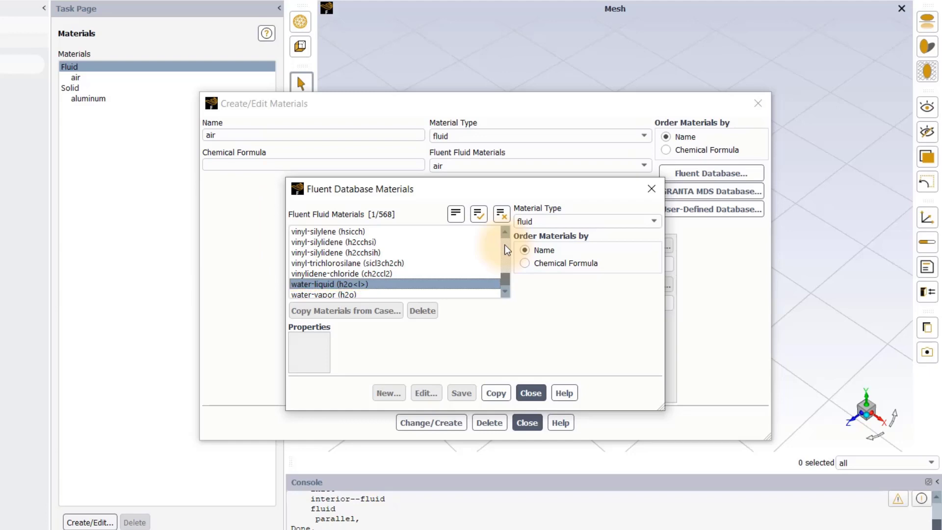
left_click(368, 284)
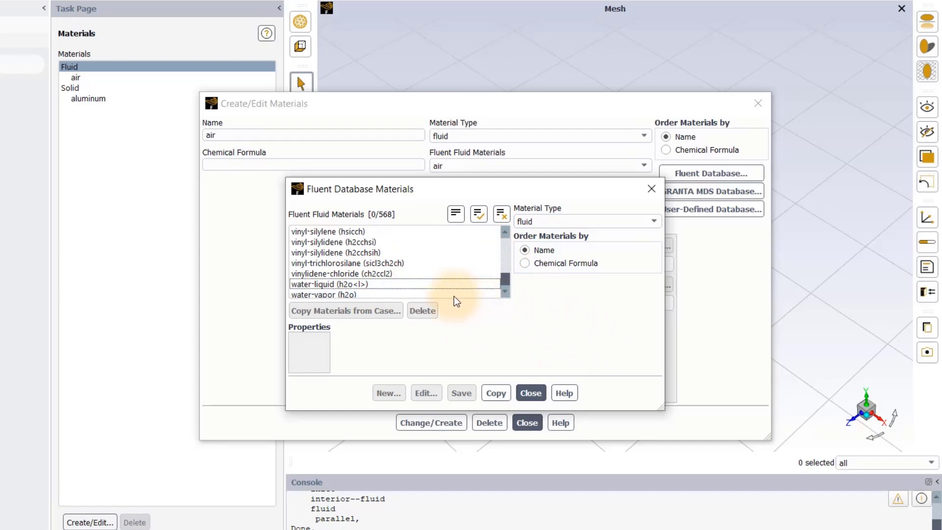
left_click(379, 285)
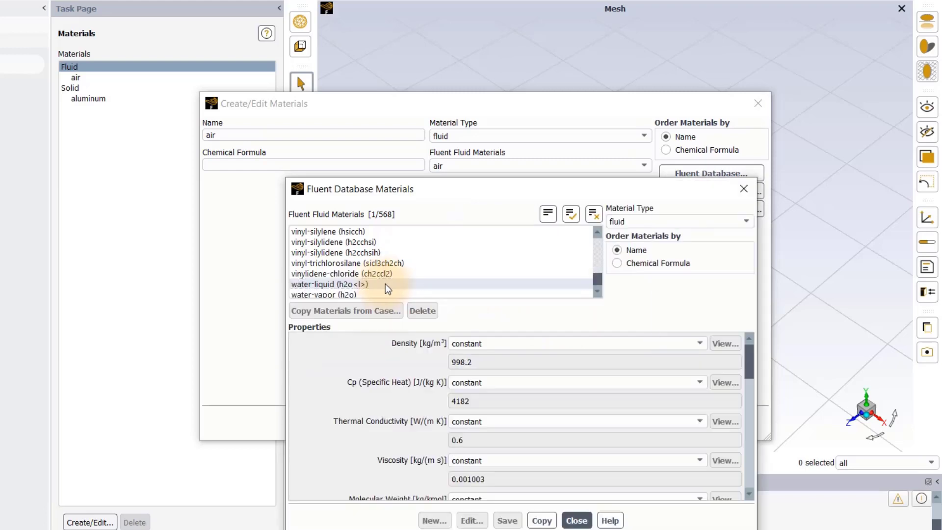
- Add vinylidene-chloride (ch2ccl2) and vinyl-trichlorosilane (sicl3ch2ch) to the database selection, and clear the entire selection
left_click(399, 273)
left_click(426, 264)
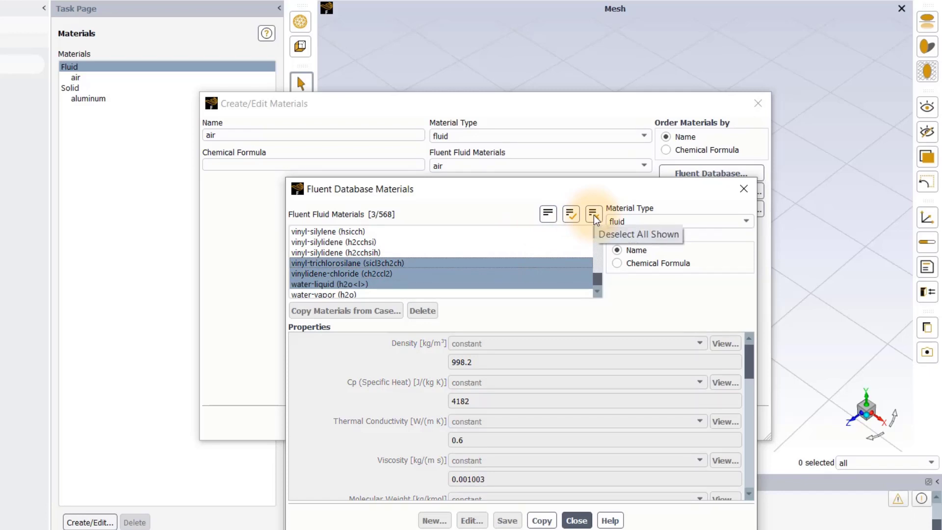
left_click(594, 215)
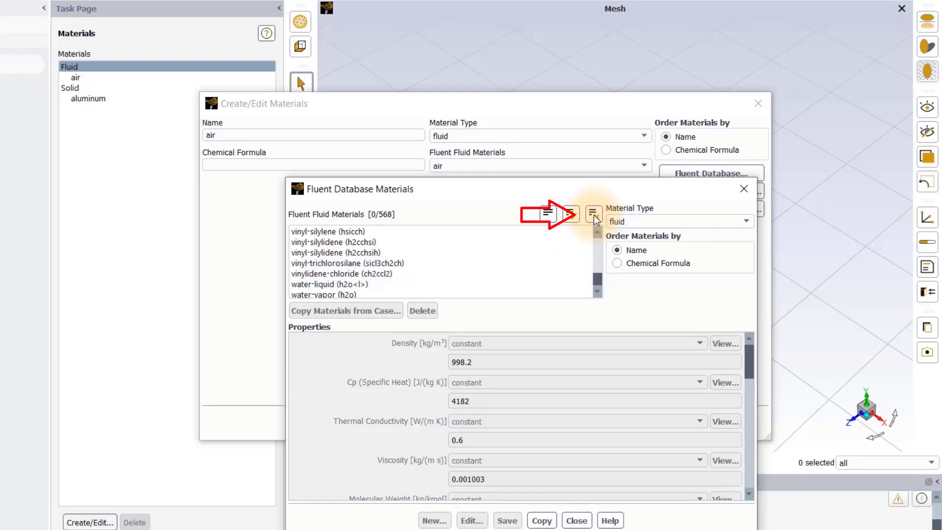
- Copy water-liquid (h2o<l>) from the database into the case, look through its properties and close the database
left_click(413, 286)
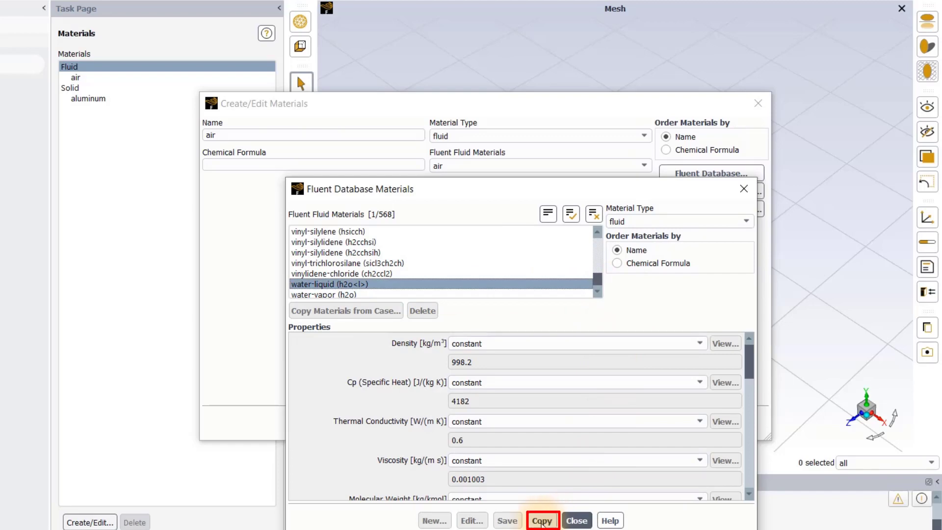
left_click(542, 521)
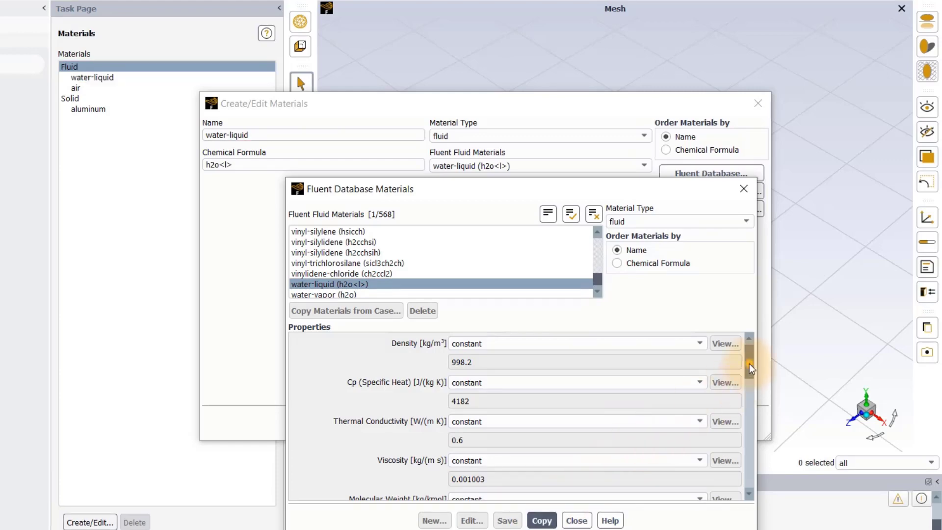
left_click_drag(749, 369, 750, 495)
scroll(628, 465, "up", 10)
left_click(576, 520)
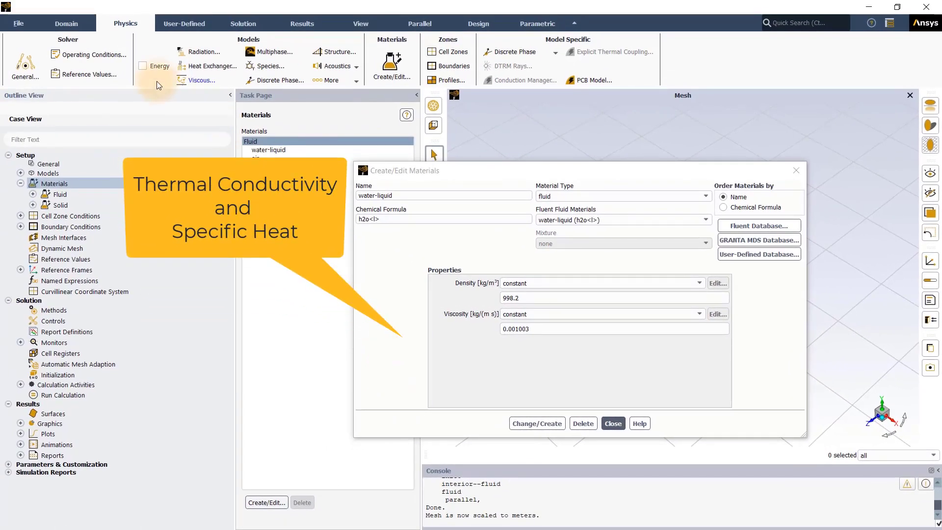
- Enable the Energy model and look through the density methods offered for water-liquid, keeping constant
left_click(143, 66)
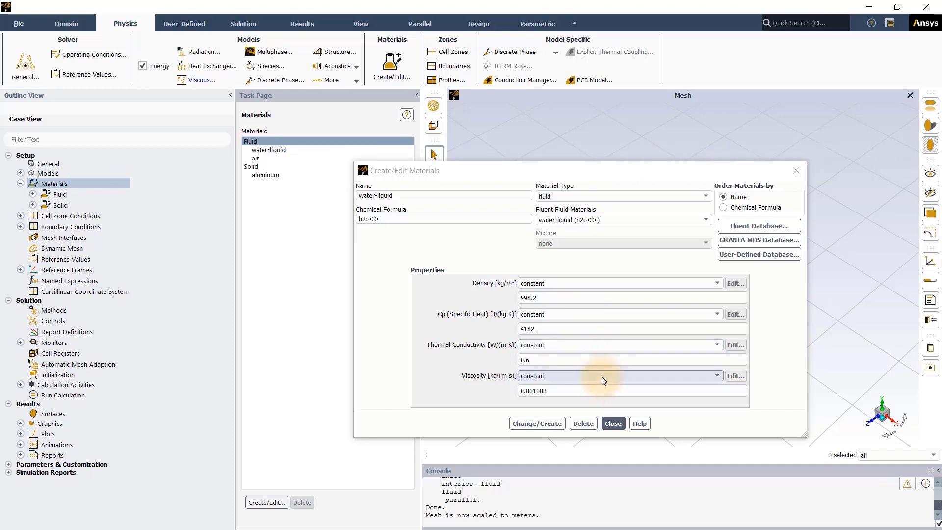
left_click(710, 283)
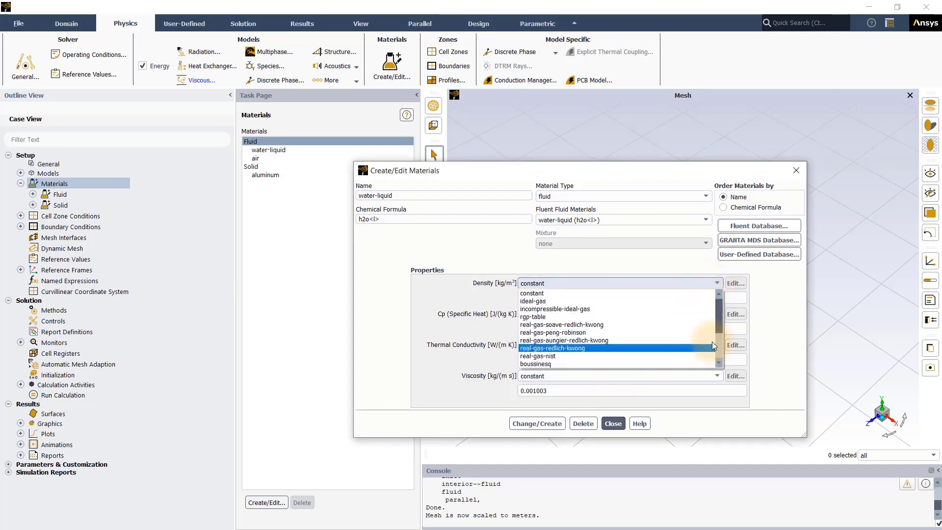
scroll(719, 346, "down", 4)
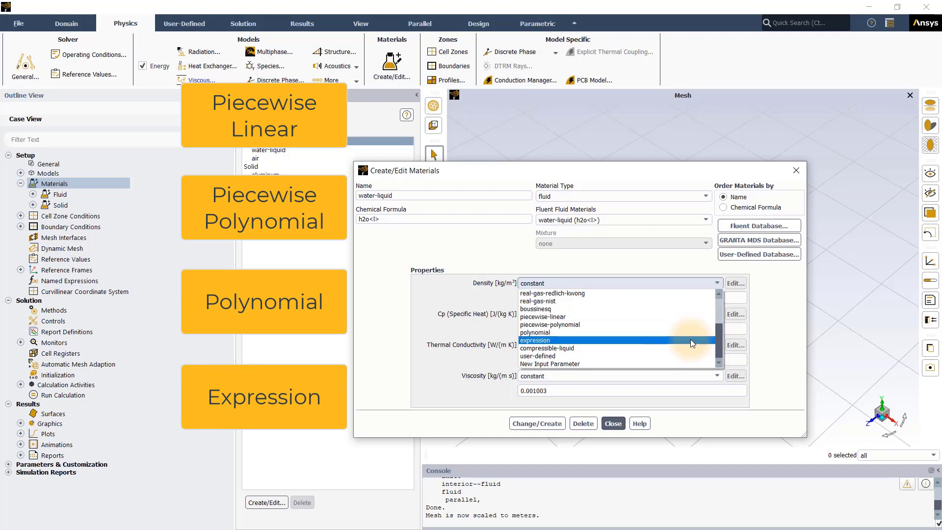
left_click(387, 320)
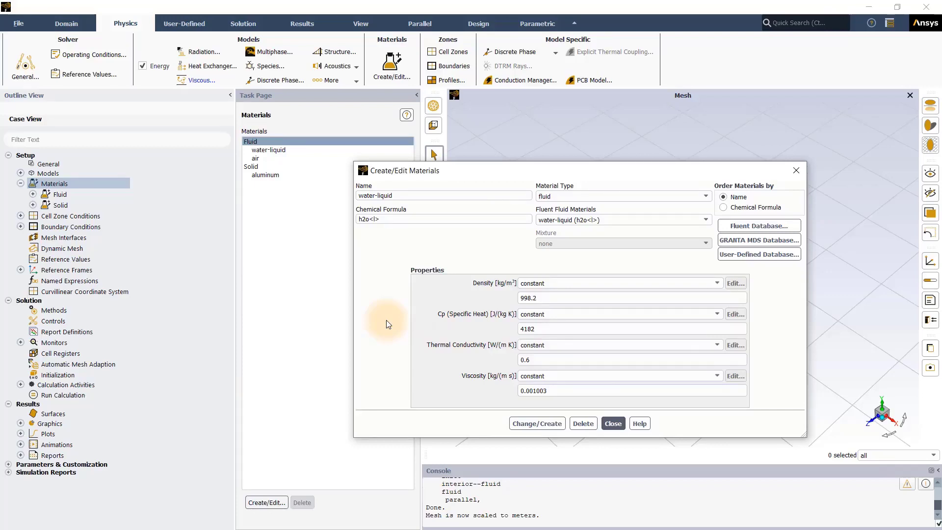
- Name the material water-liquid-internal and clear its chemical formula
left_click(415, 196)
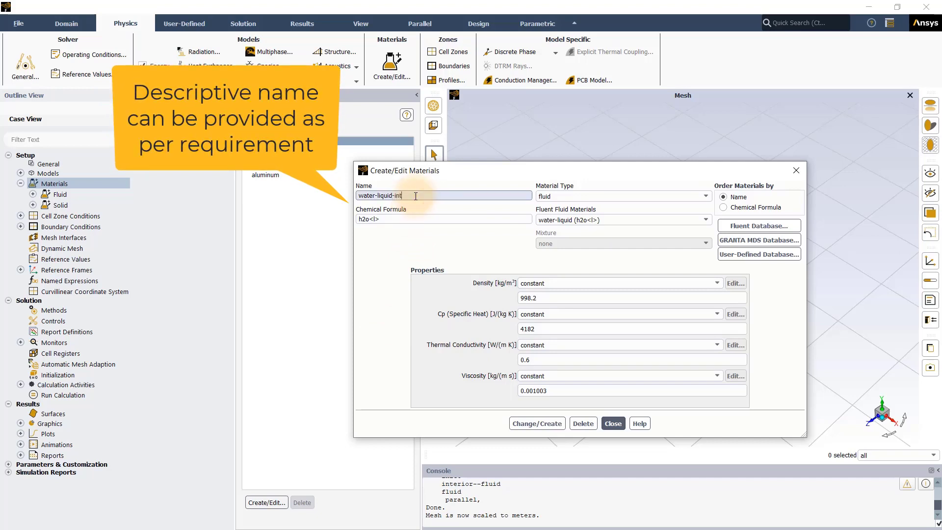
key("Tab")
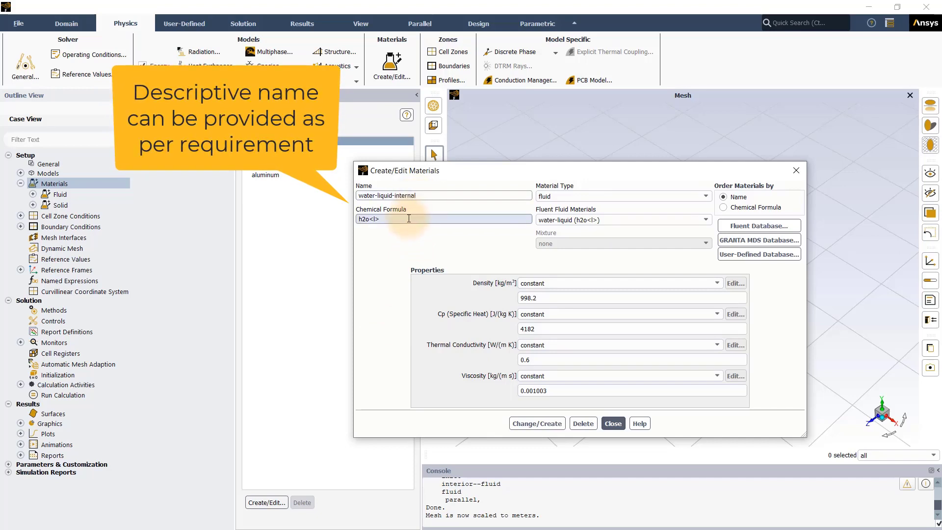
key("BackSpace")
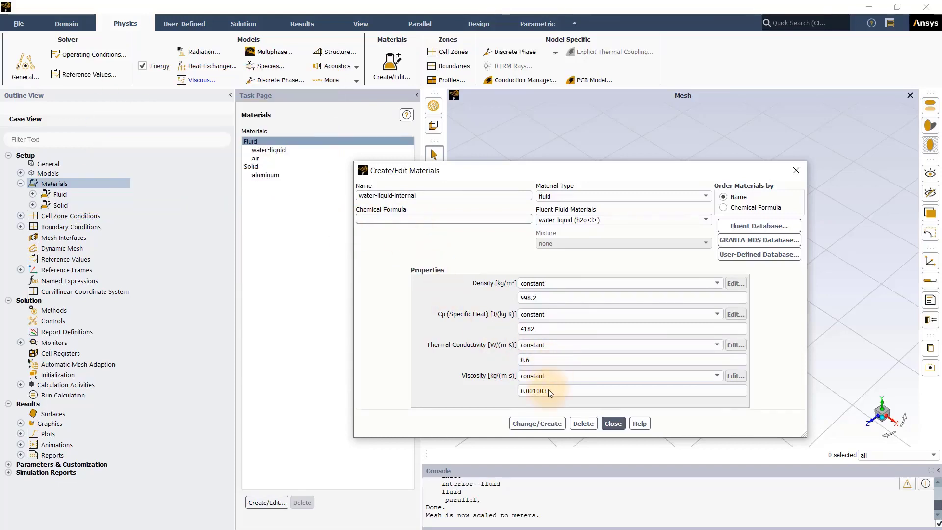
left_click(548, 430)
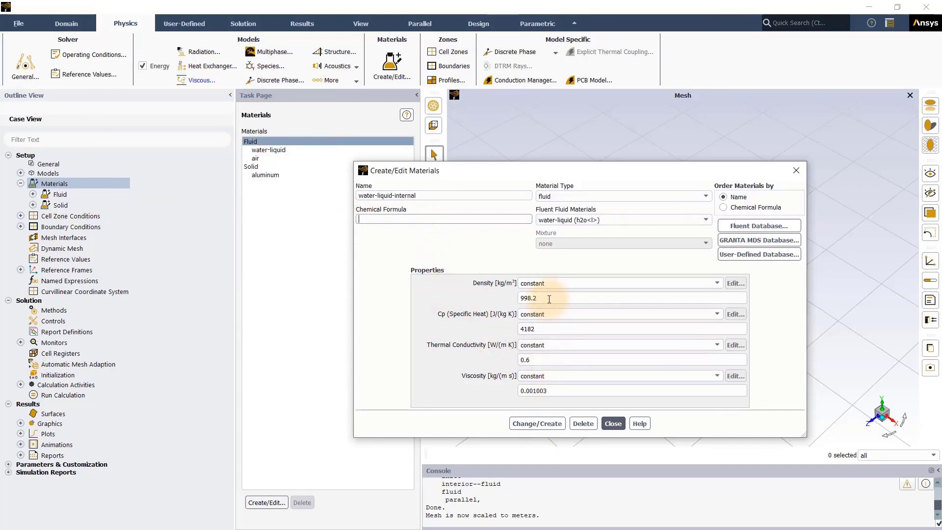
- Set the constant density to 1100 kg/m³ and create water-liquid-internal as a new material without overwriting water-liquid
left_click_drag(551, 298, 510, 297)
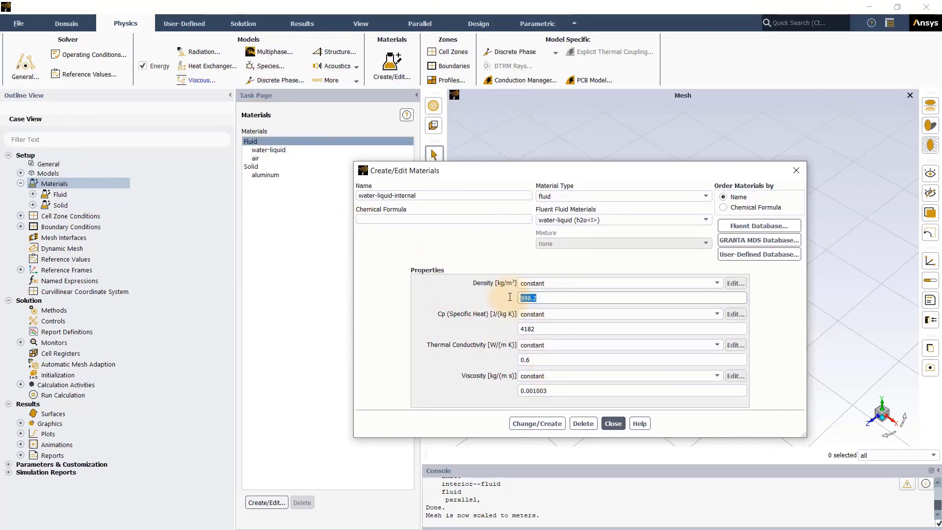
type("11")
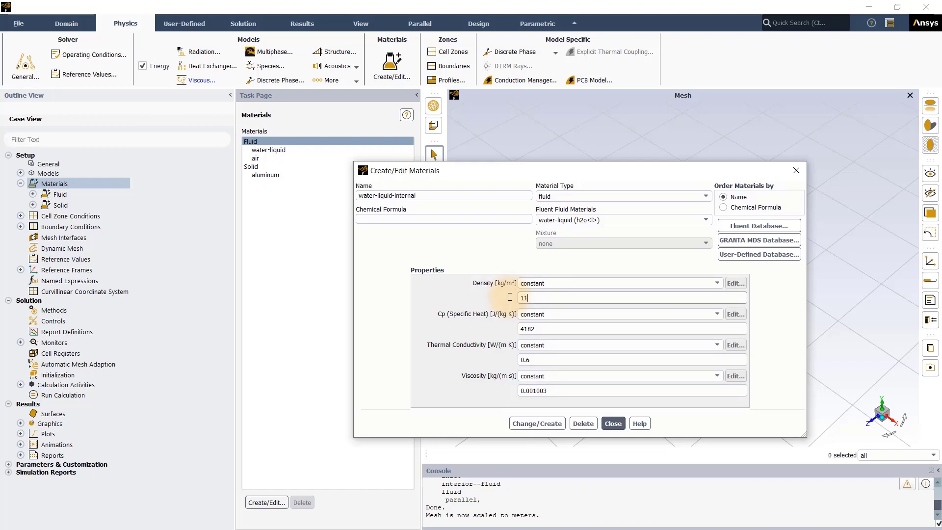
type("00")
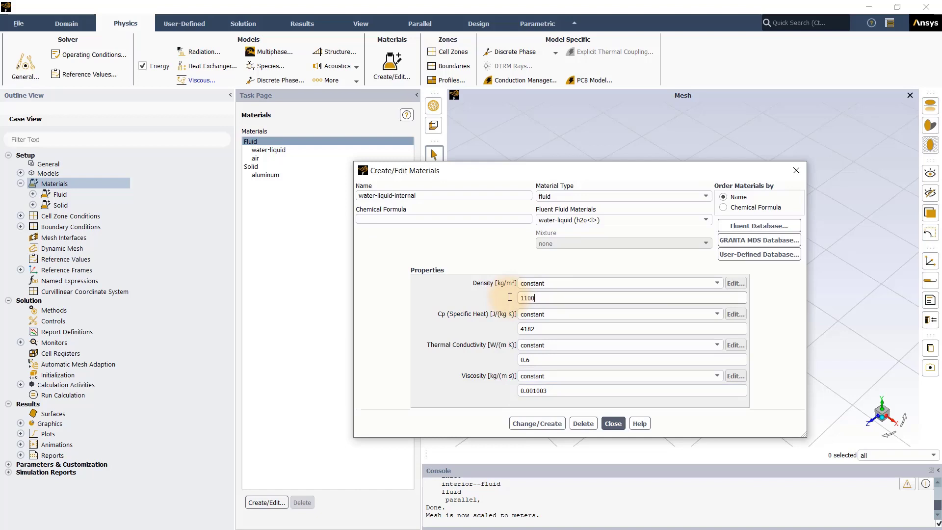
left_click(549, 423)
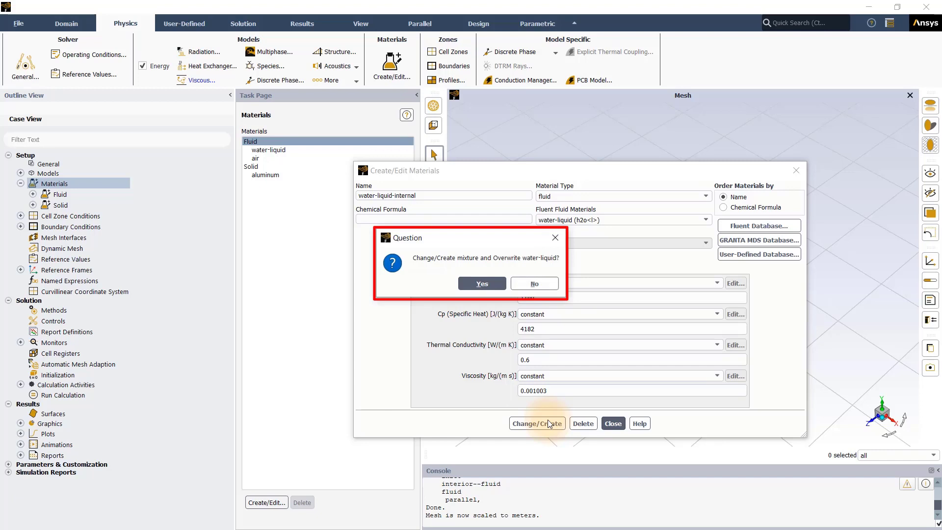
left_click(542, 285)
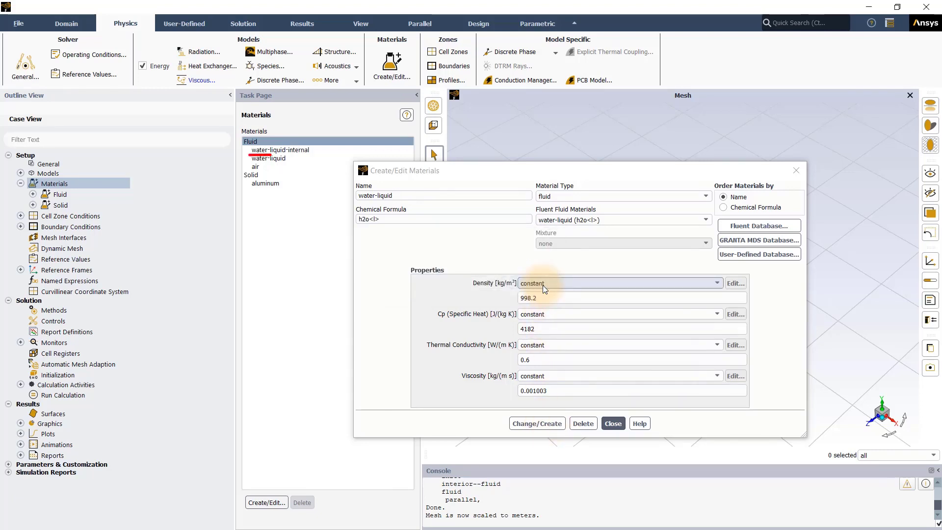